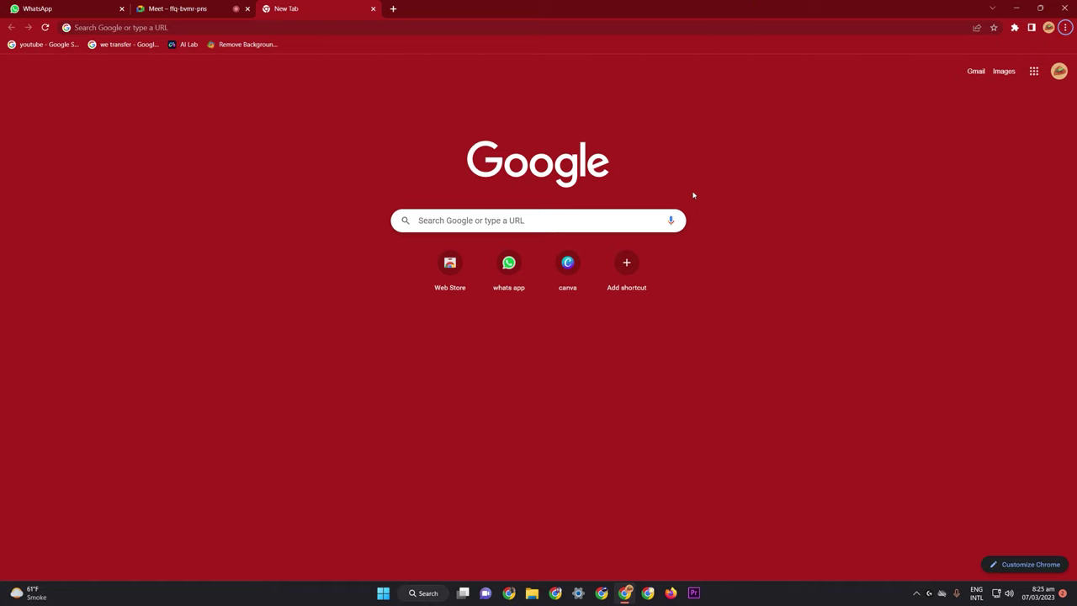
# Search Google for 'gmail', then choose Add another account from the Gmail profile menu
pyautogui.click(562, 225)
pyautogui.click(901, 196)
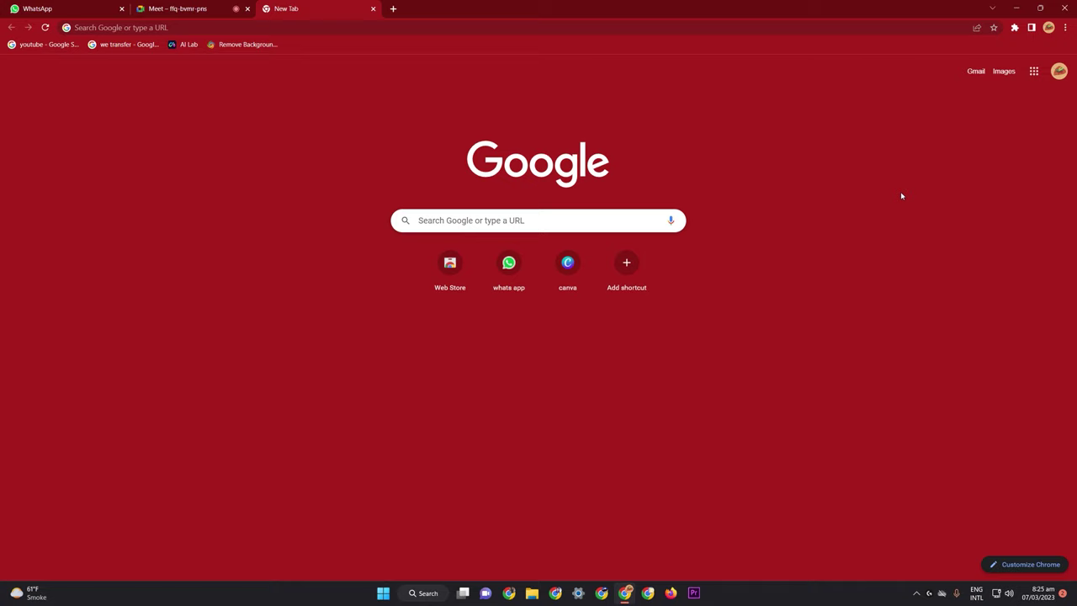
pyautogui.click(563, 217)
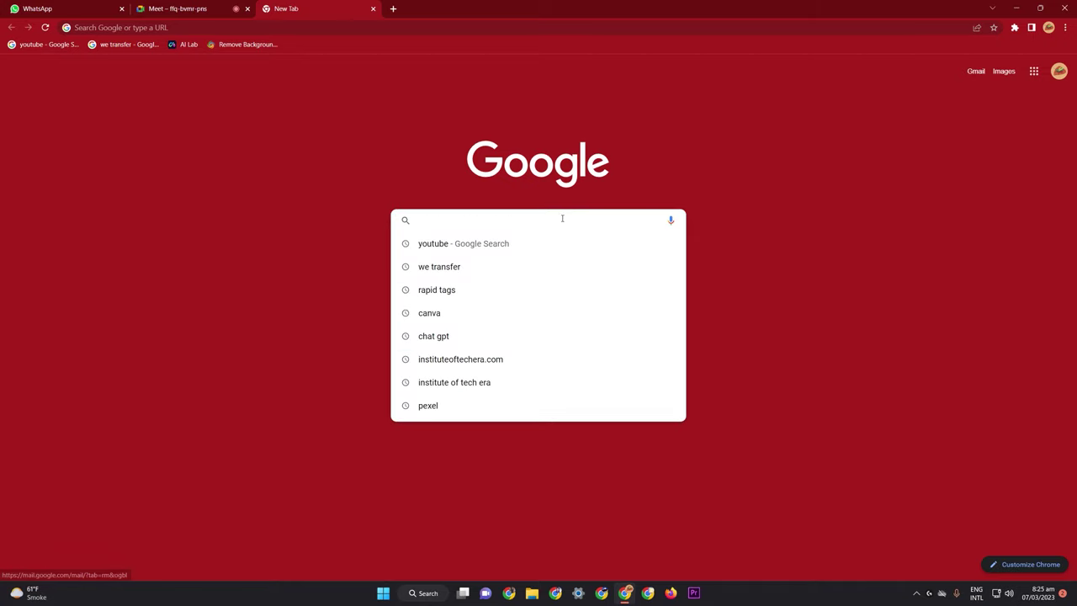
pyautogui.write('gmail')
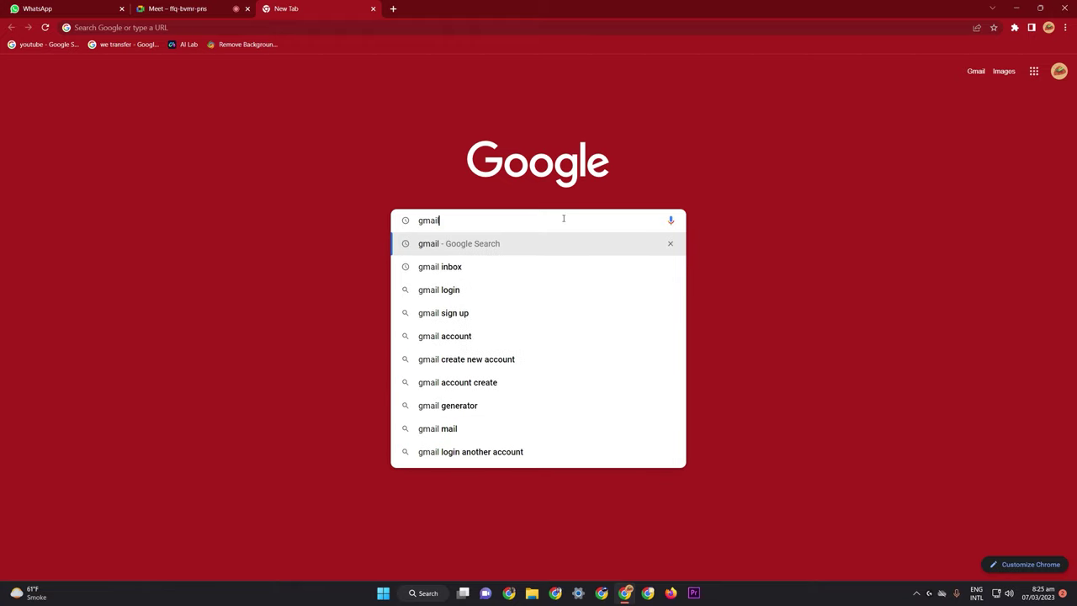
pyautogui.press('Return')
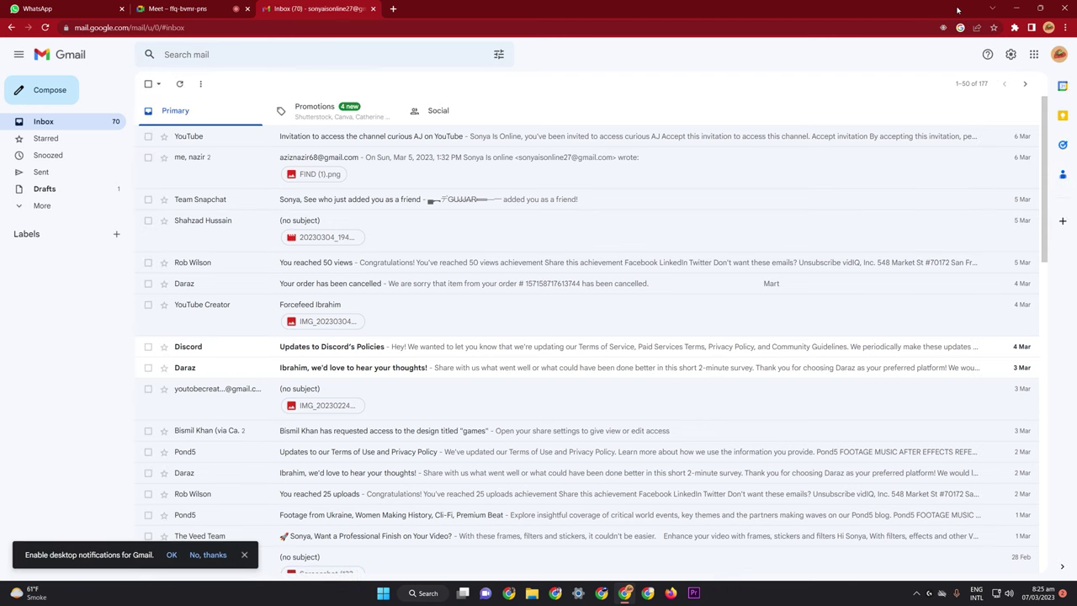
pyautogui.click(1060, 54)
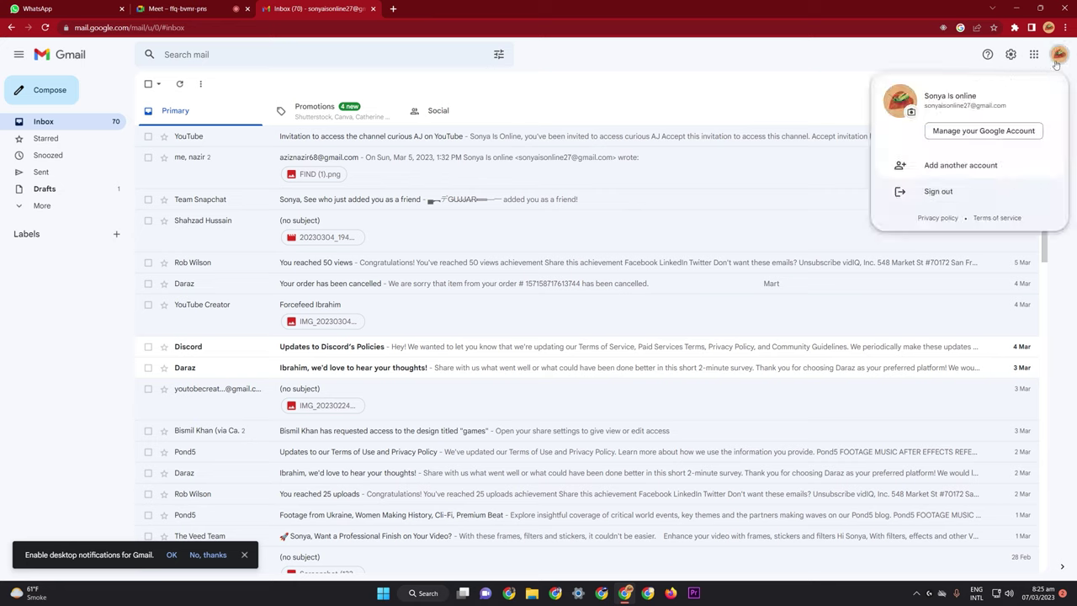
pyautogui.click(984, 168)
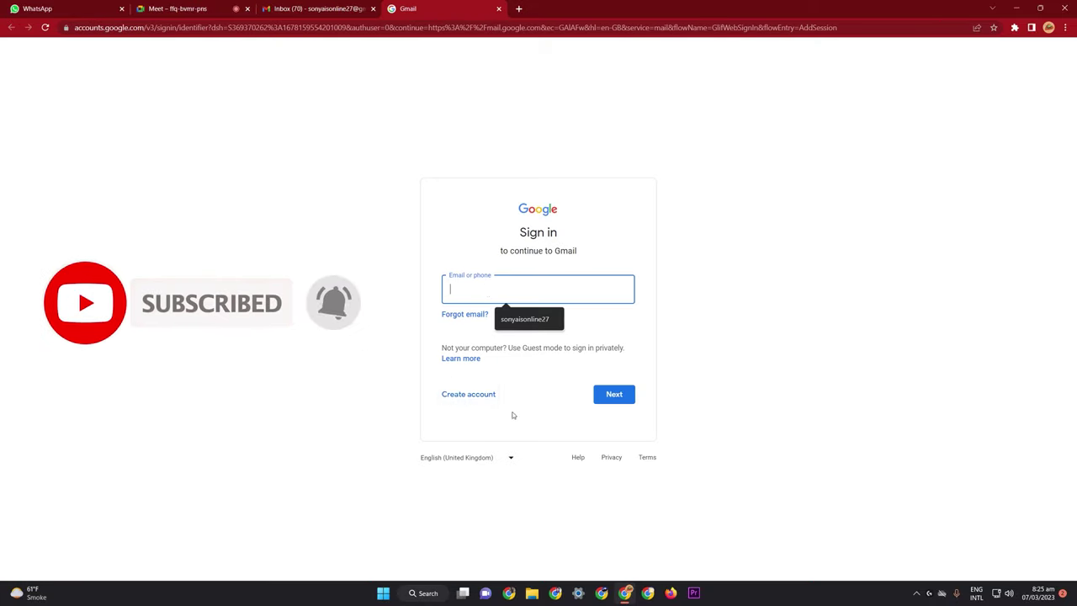
# Choose Create account and select For my personal use
pyautogui.click(491, 397)
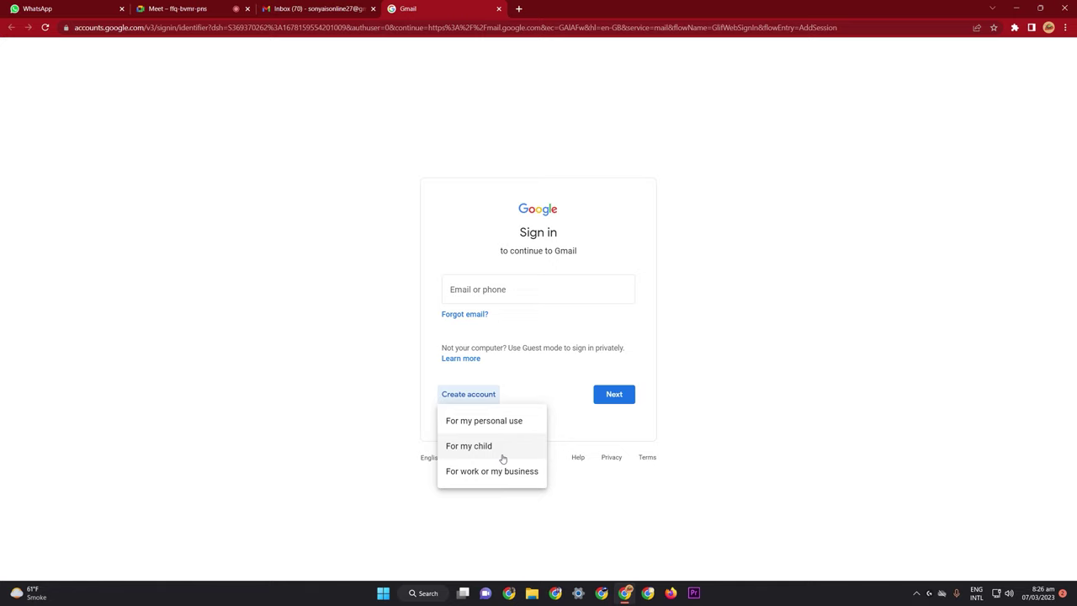
pyautogui.click(488, 419)
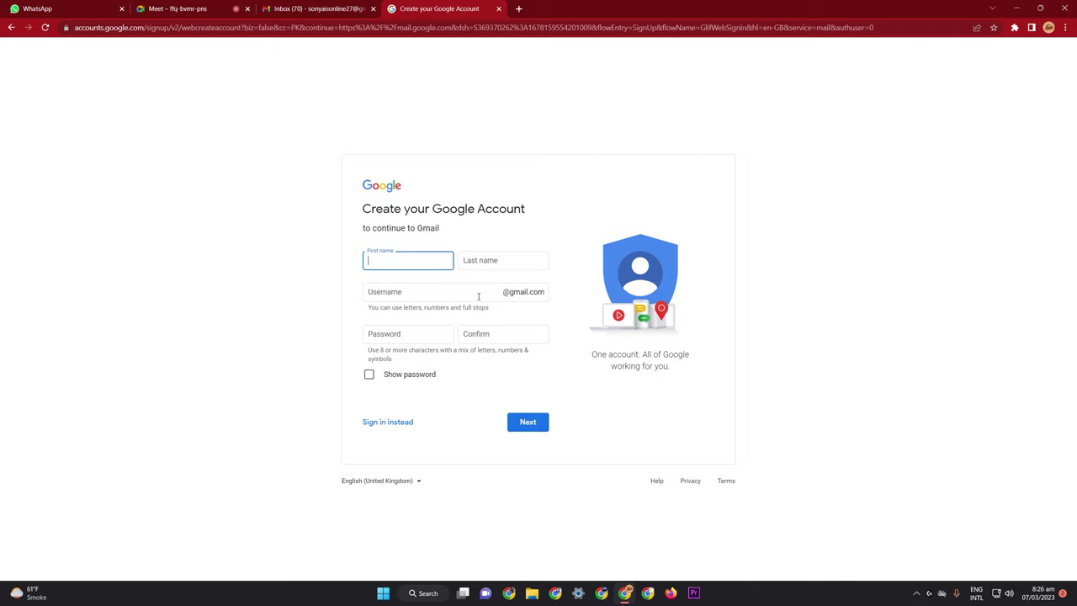
# Enter the first name, last name and a username based on the surname
pyautogui.write('m')
pyautogui.press('BackSpace')
pyautogui.write('muha')
pyautogui.press('BackSpace')
pyautogui.press('BackSpace')
pyautogui.press('BackSpace')
pyautogui.press('BackSpace')
pyautogui.press('Tab')
pyautogui.press('Tab')
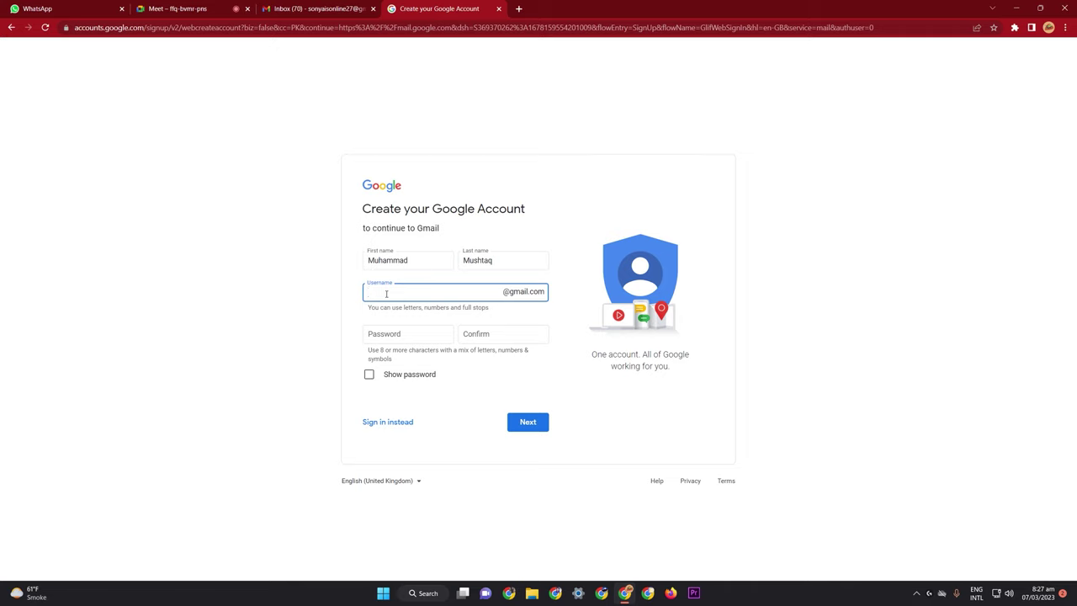
pyautogui.press('Tab')
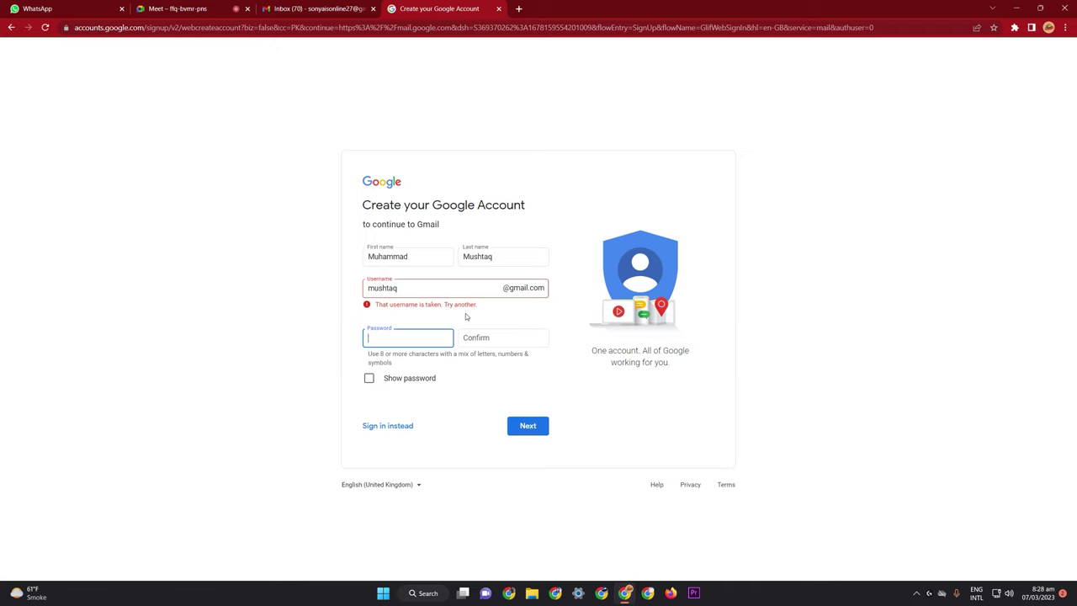
# Replace the taken username with a longer full-name username ending in digits
pyautogui.click(422, 285)
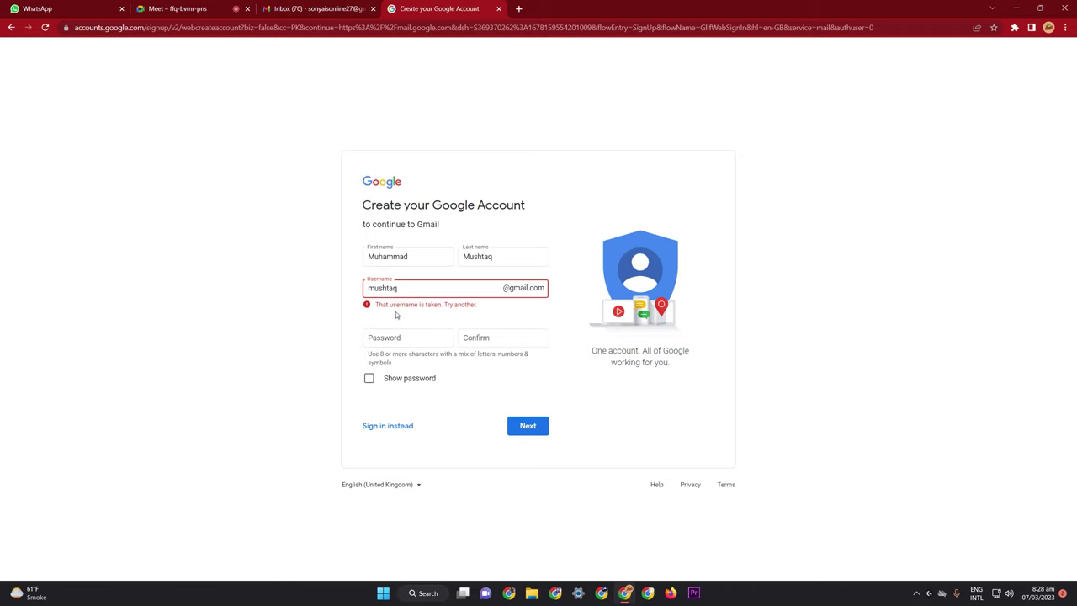
pyautogui.moveTo(404, 292); pyautogui.dragTo(366, 302)
pyautogui.press('BackSpace')
pyautogui.click(437, 337)
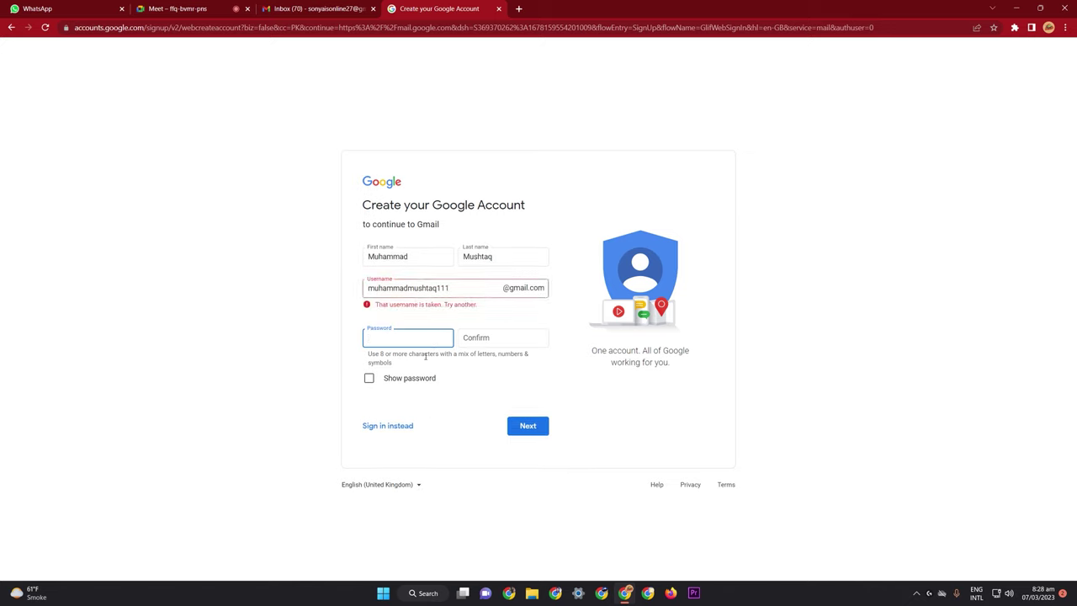
# Change the username's trailing digits until the 'taken' warning clears
pyautogui.moveTo(450, 287); pyautogui.dragTo(438, 288)
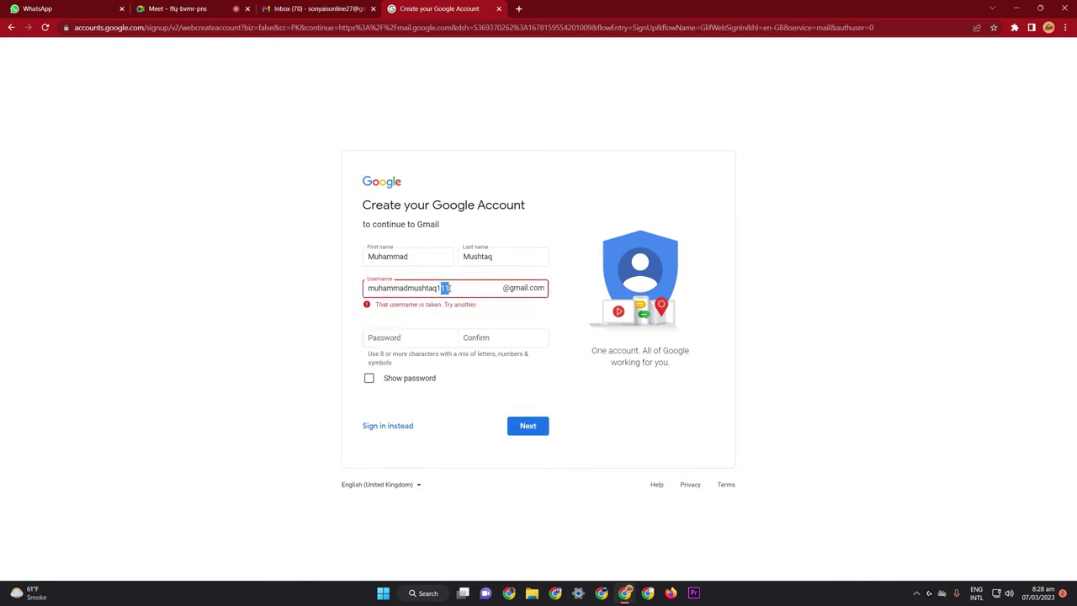
pyautogui.doubleClick(453, 290)
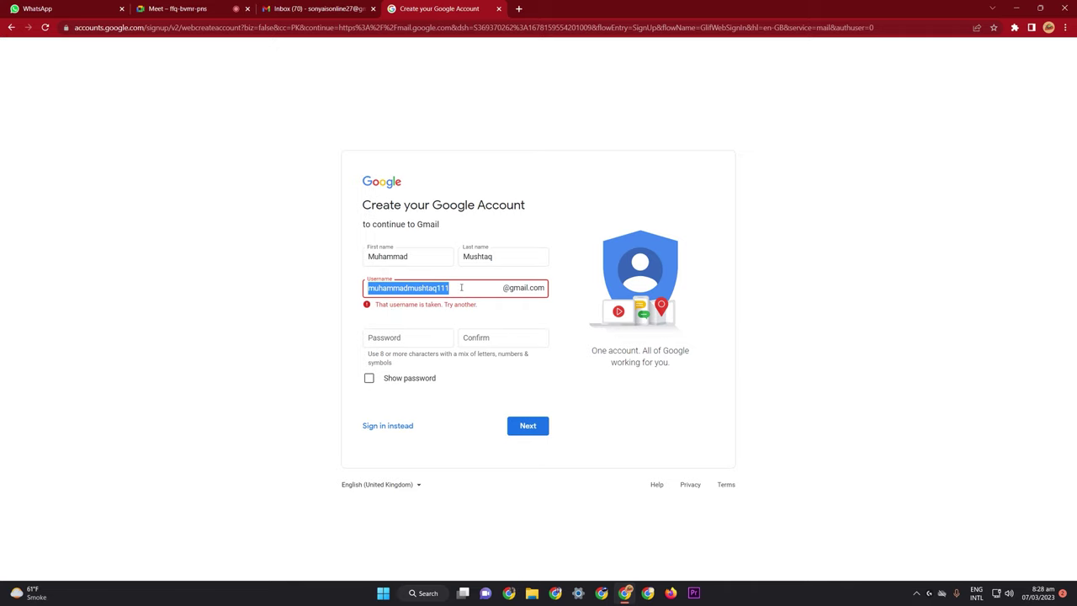
pyautogui.click(451, 288)
pyautogui.press('BackSpace')
pyautogui.press('BackSpace')
pyautogui.press('BackSpace')
pyautogui.write('2710')
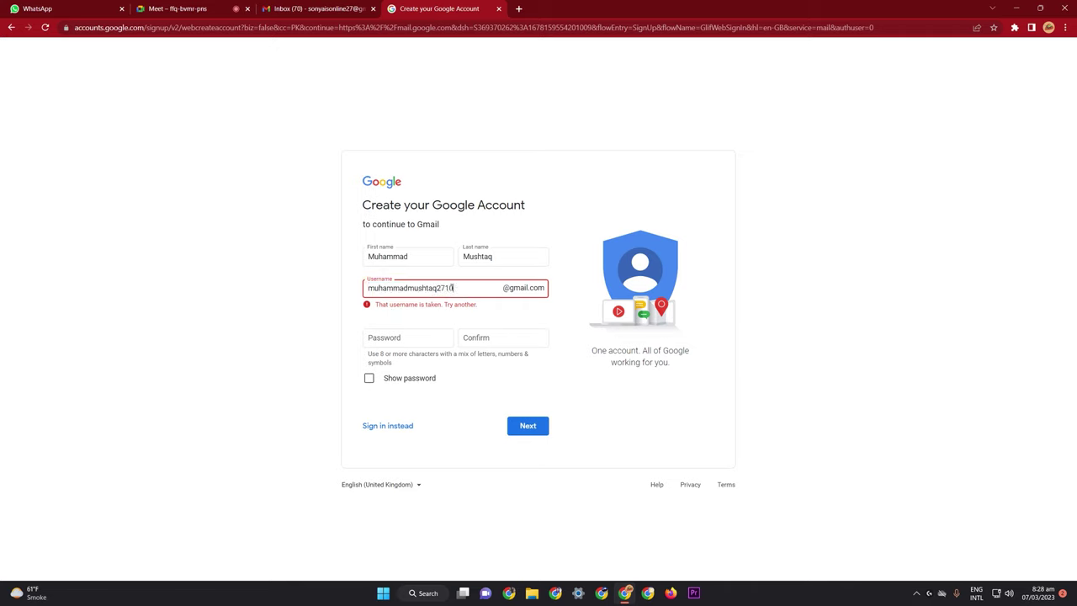
pyautogui.press('Tab')
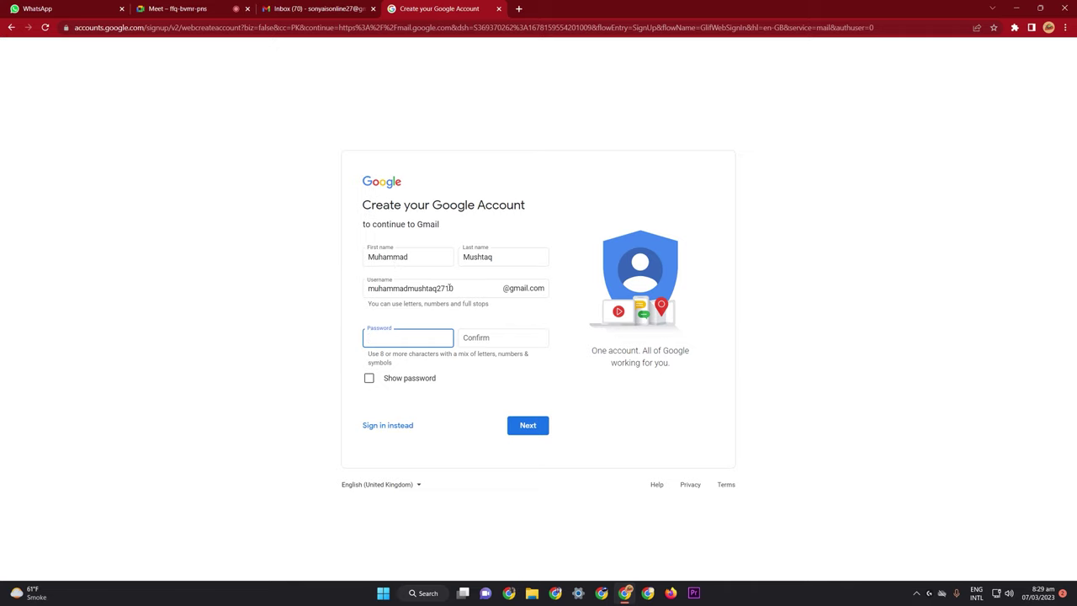
pyautogui.click(460, 288)
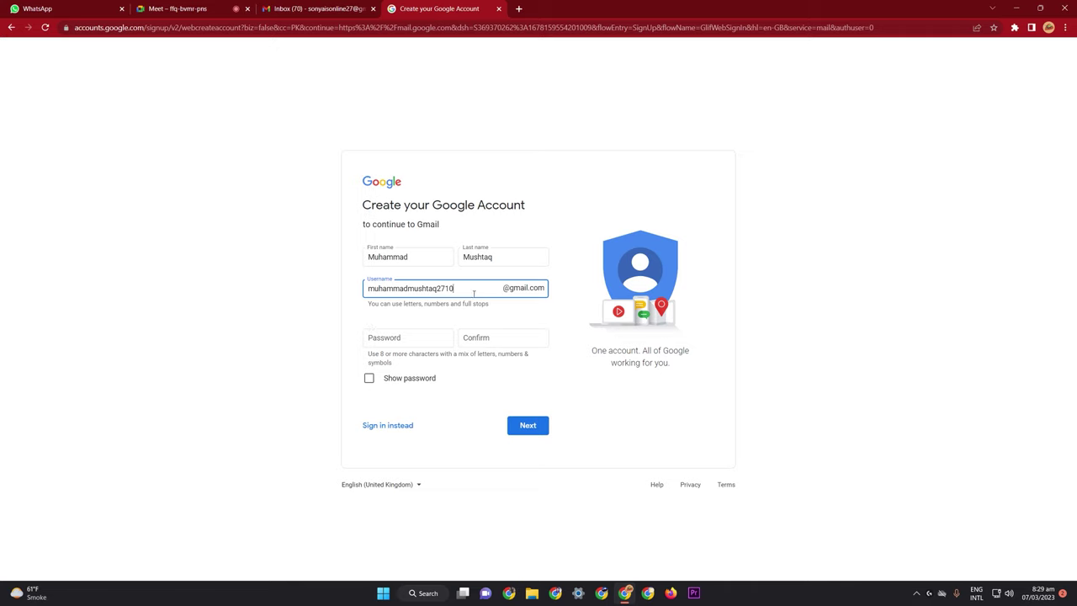
pyautogui.click(423, 342)
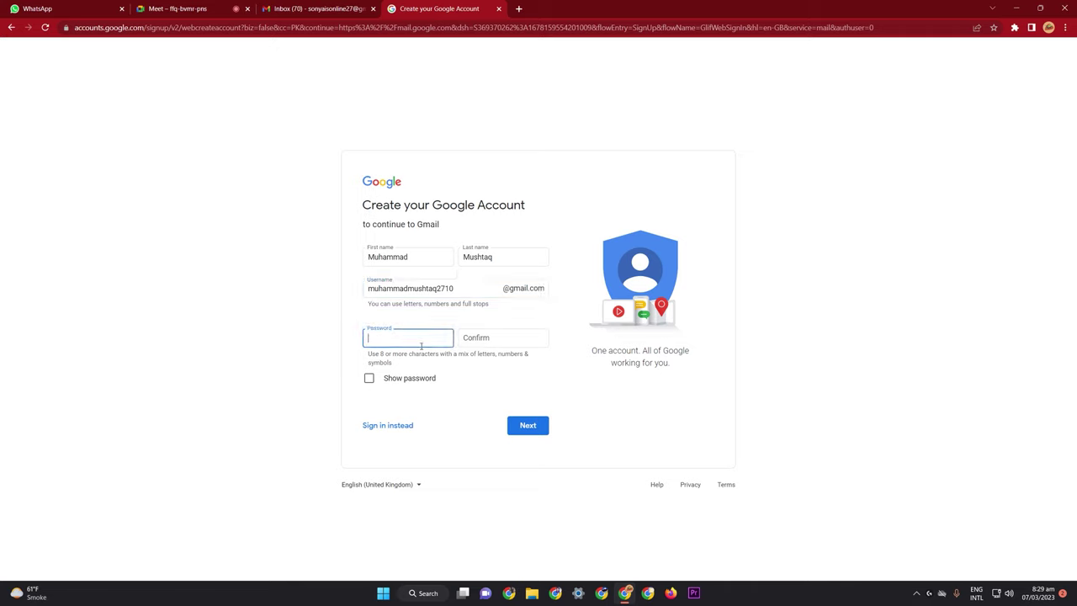
# Enter the account password and repeat it in the Confirm field
pyautogui.write('••••••••••')
pyautogui.click(477, 336)
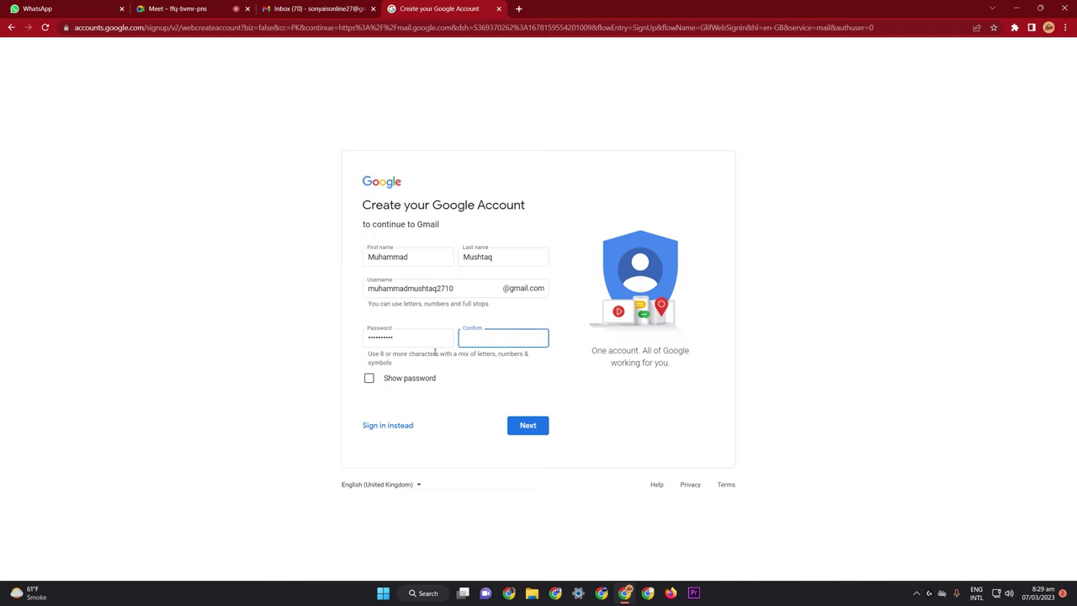
pyautogui.write('••••••••••')
# Submit the name, username and password form with Next
pyautogui.click(508, 290)
pyautogui.click(523, 430)
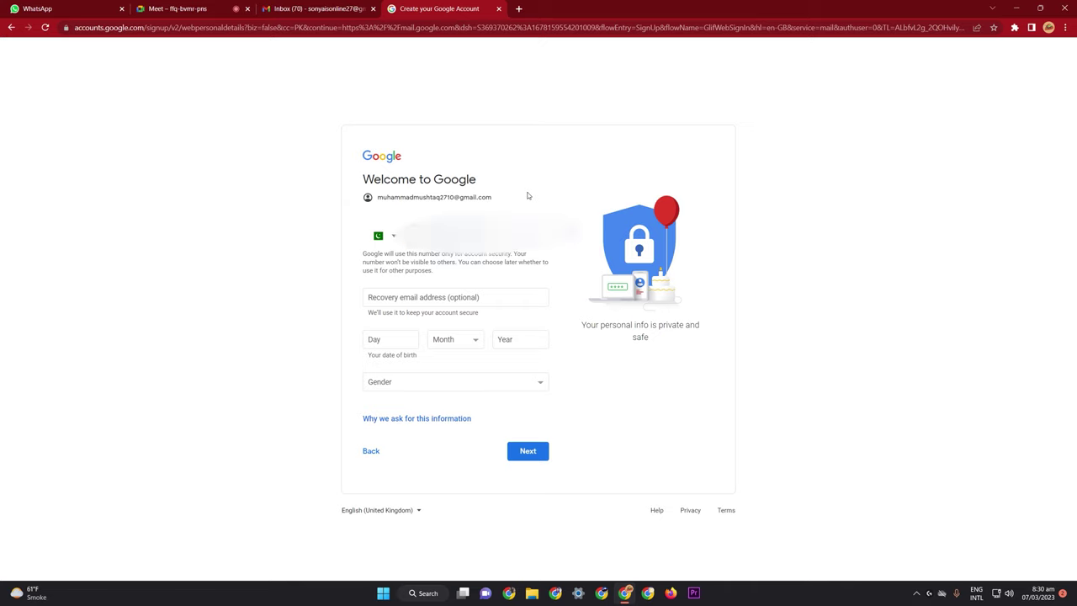
# Enter the birth date as 27 October 1997
pyautogui.click(429, 290)
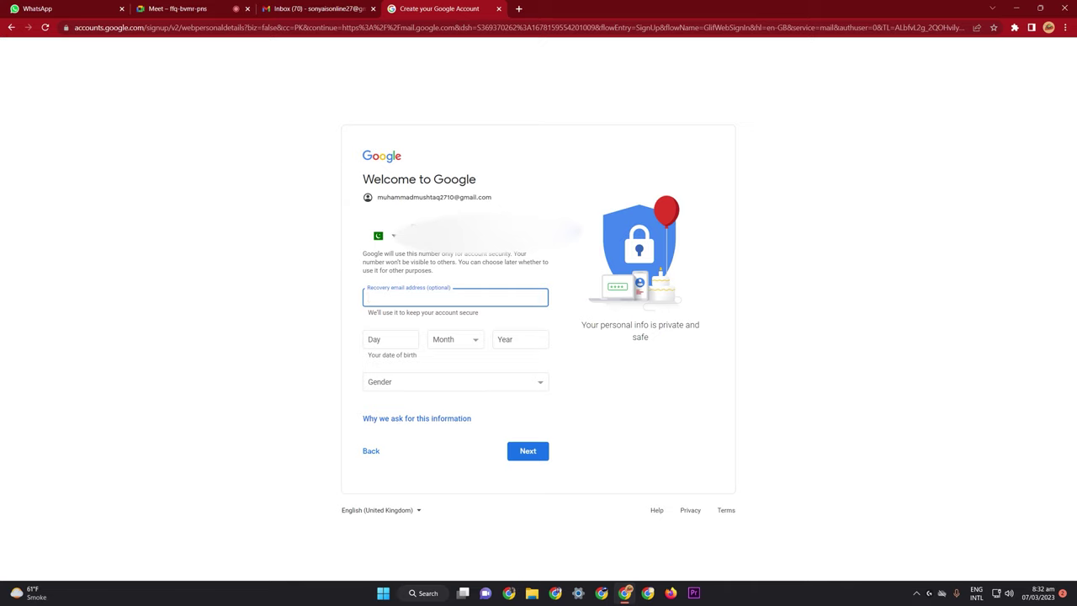
pyautogui.click(407, 340)
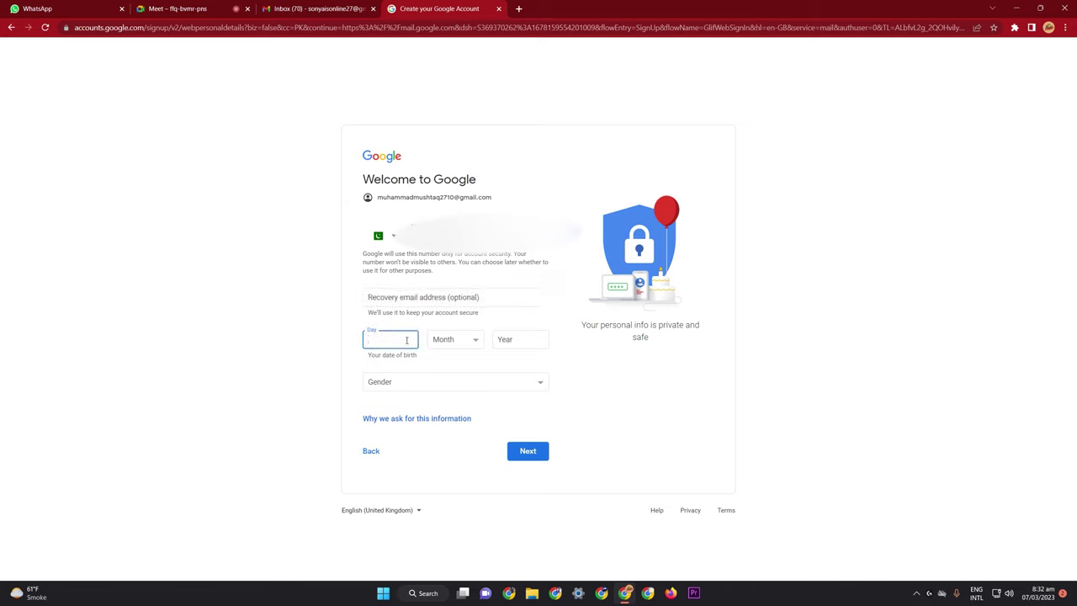
pyautogui.write('27')
pyautogui.click(471, 339)
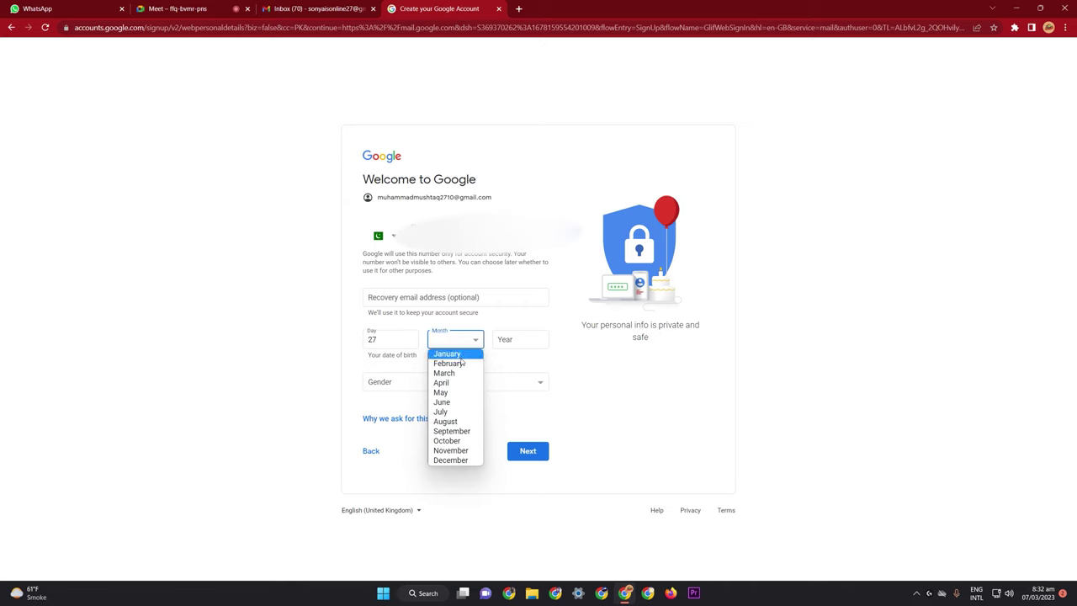
pyautogui.click(450, 440)
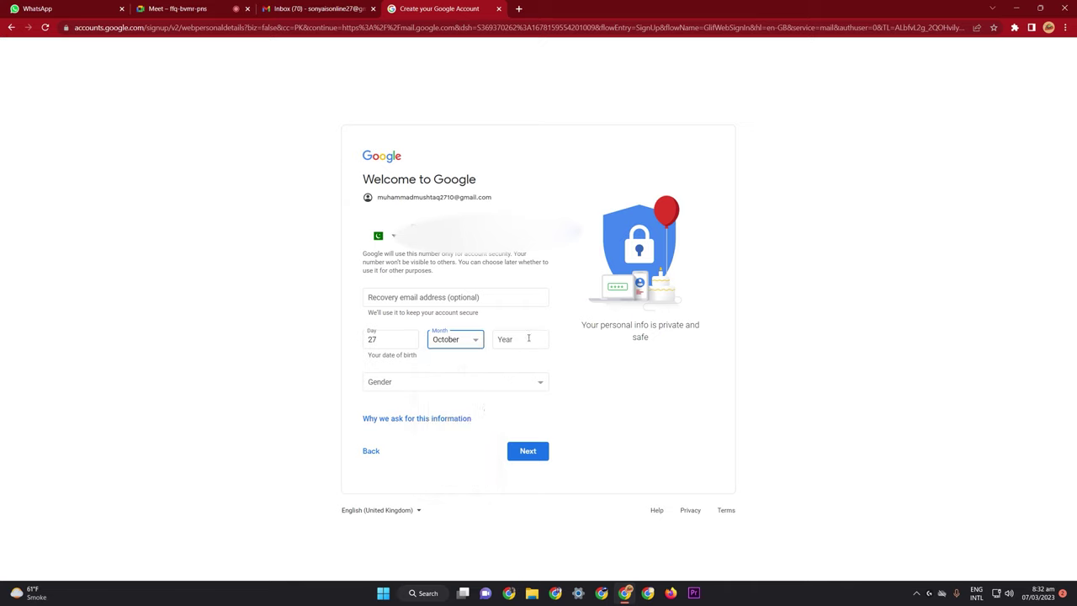
pyautogui.click(528, 339)
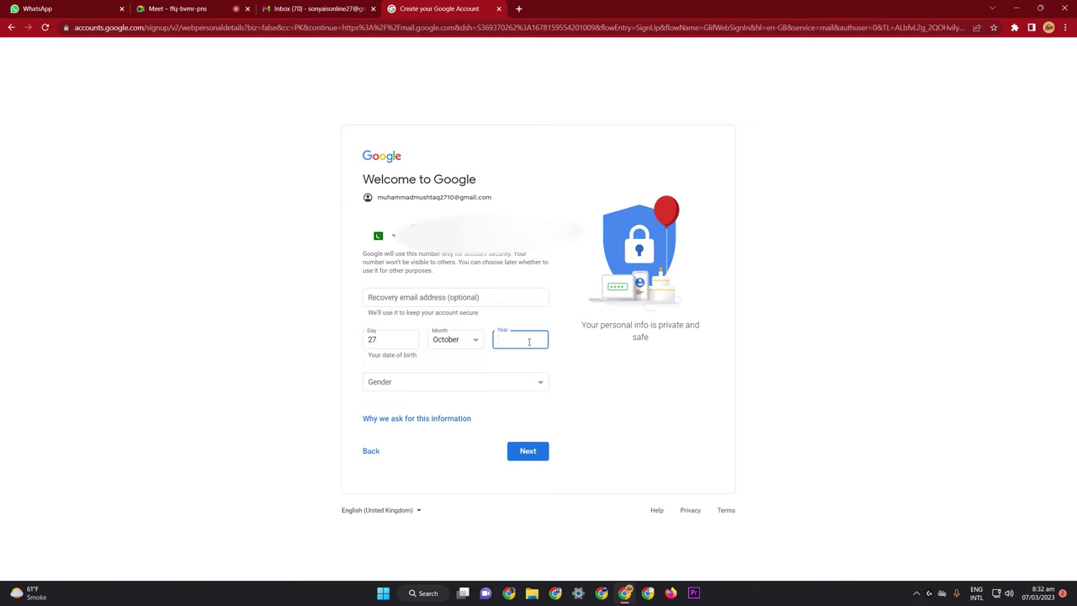
pyautogui.write('1997')
pyautogui.moveTo(516, 339); pyautogui.dragTo(491, 350)
# Set gender to Male and submit the personal details
pyautogui.click(485, 383)
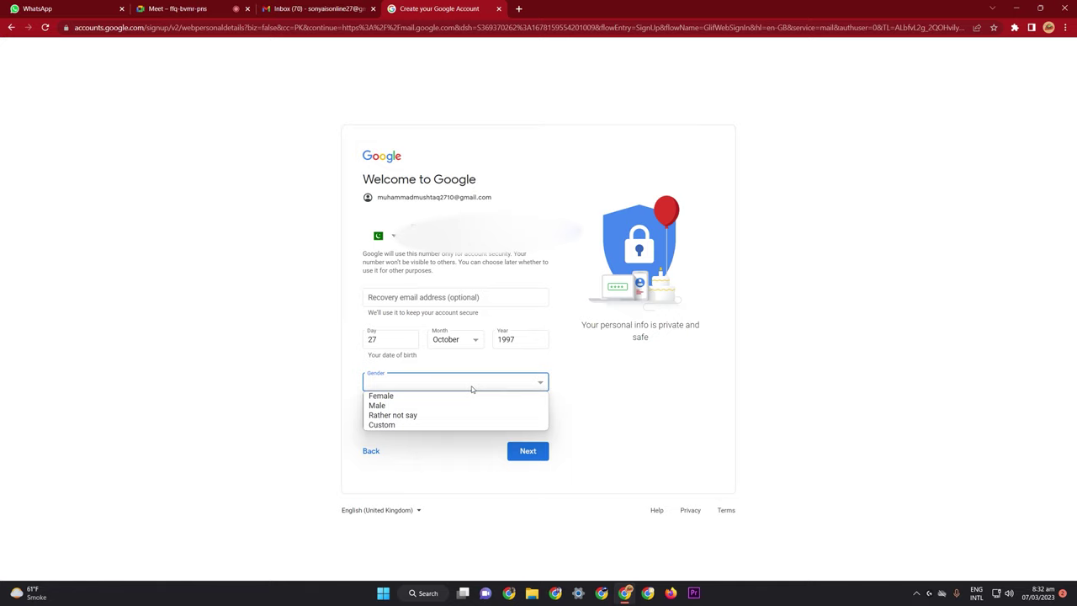
pyautogui.click(393, 405)
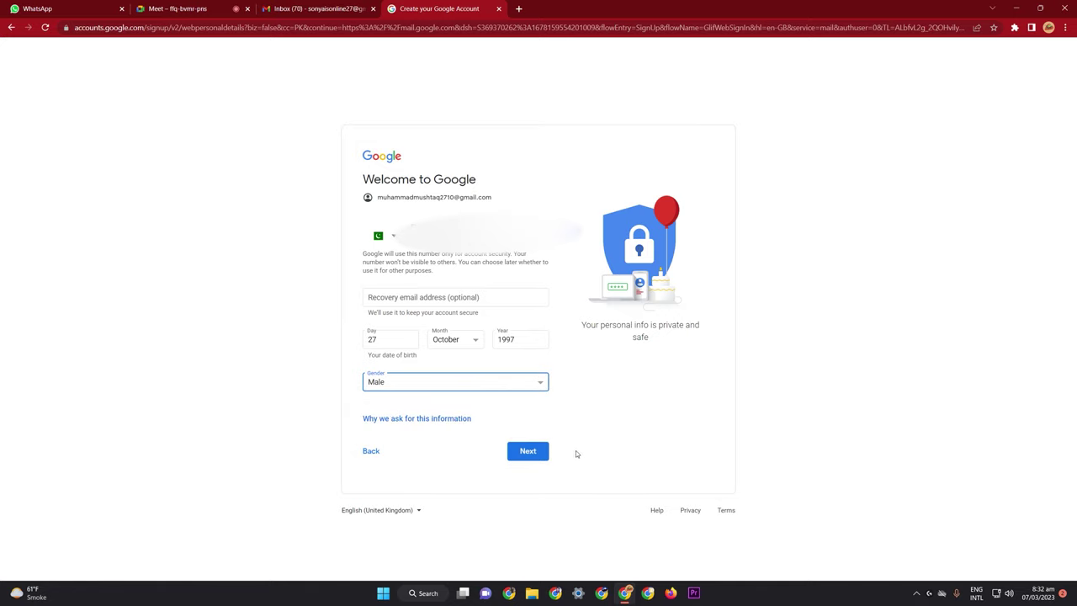
pyautogui.click(525, 451)
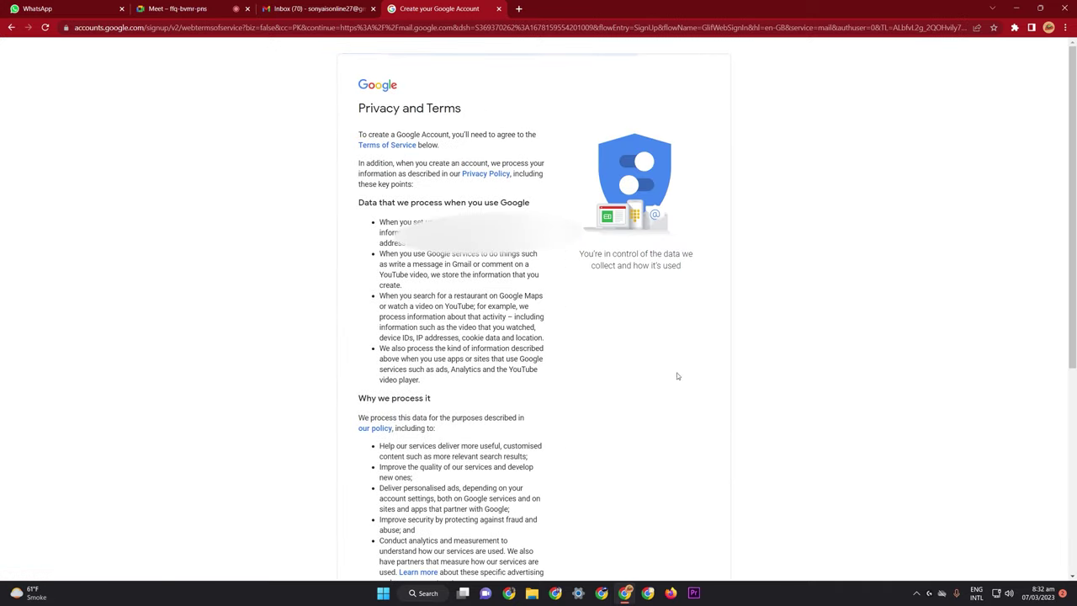
# Agree to the Privacy and Terms and decline the new Chrome profile offer
pyautogui.scroll(-5, 677, 376)
pyautogui.click(500, 513)
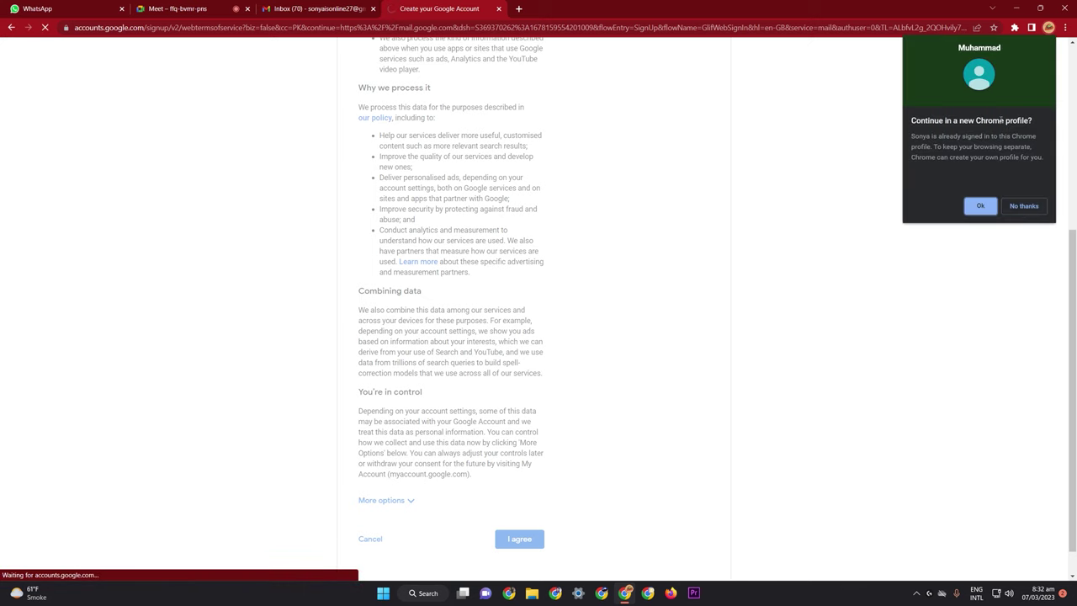
pyautogui.click(1032, 206)
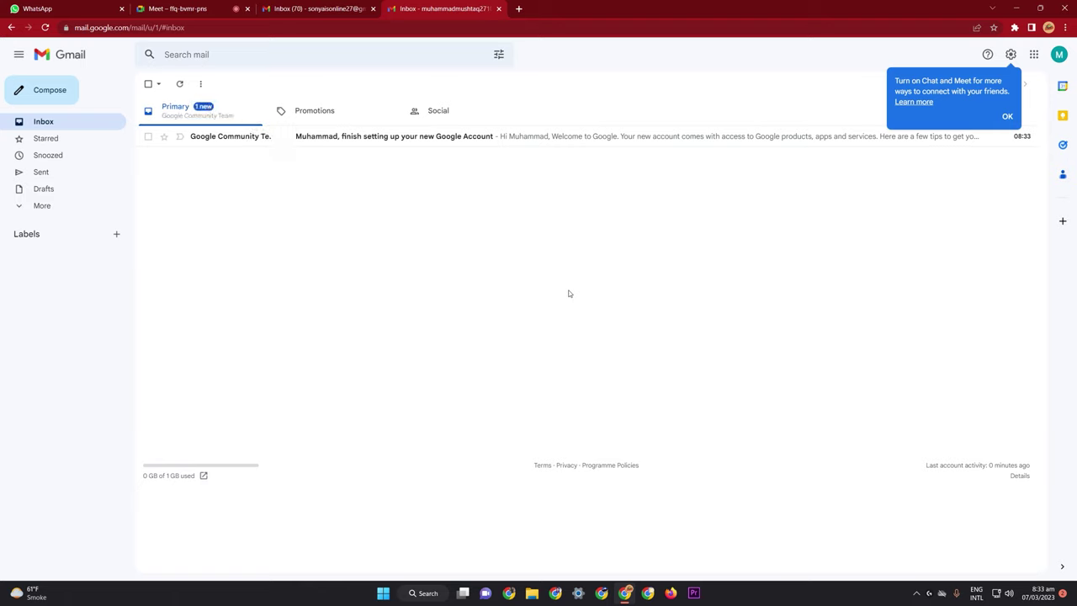
# Dismiss the Chat and Meet tip and open a new browser tab
pyautogui.click(1006, 122)
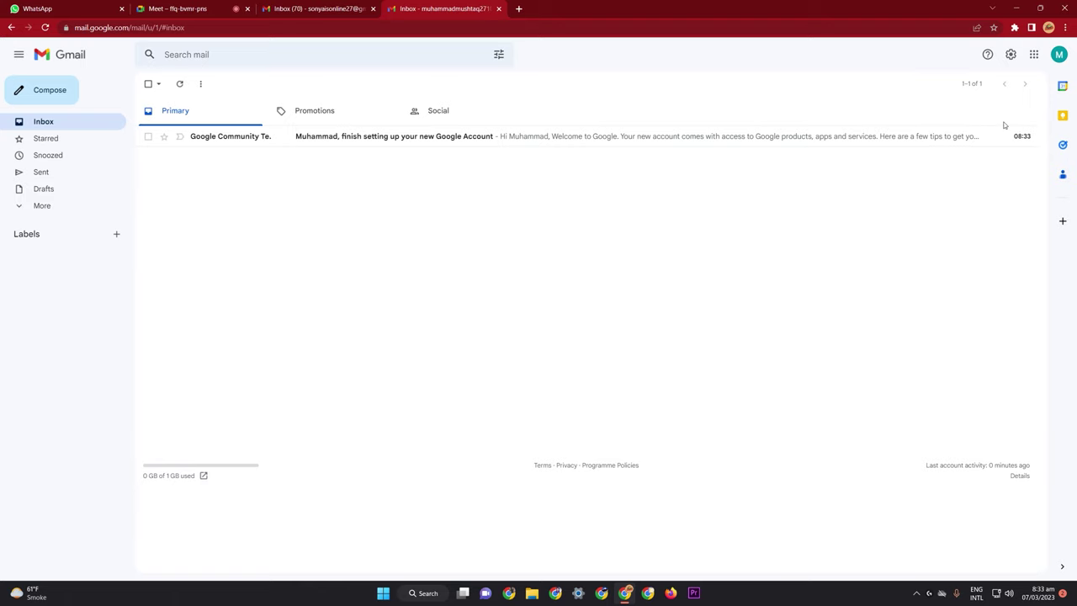
pyautogui.click(518, 8)
# Go to YouTube via the recent 'youtube' search suggestion
pyautogui.click(562, 219)
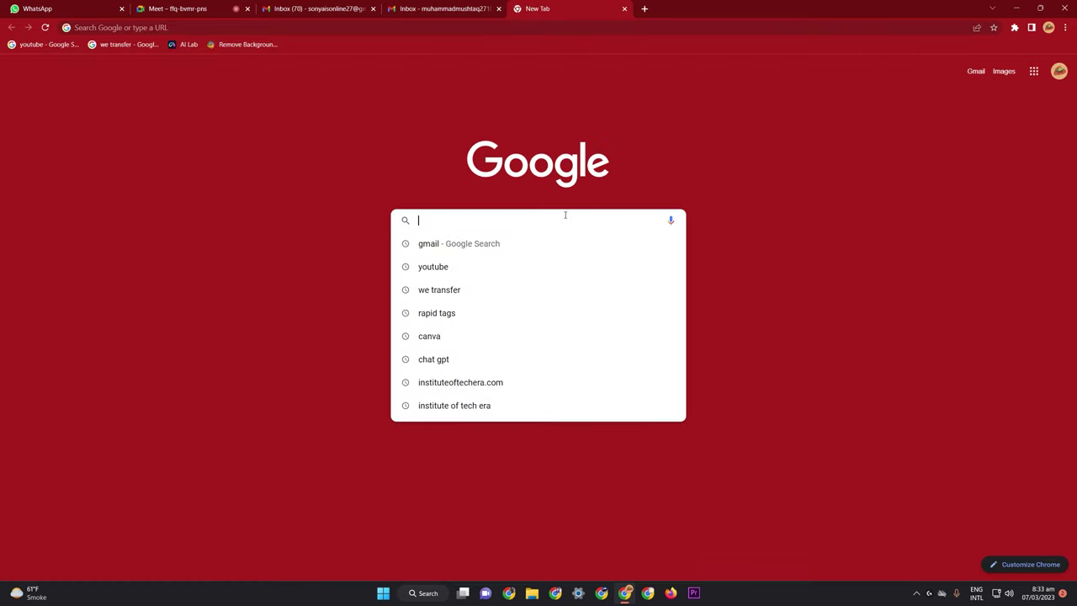
pyautogui.click(550, 265)
pyautogui.click(142, 163)
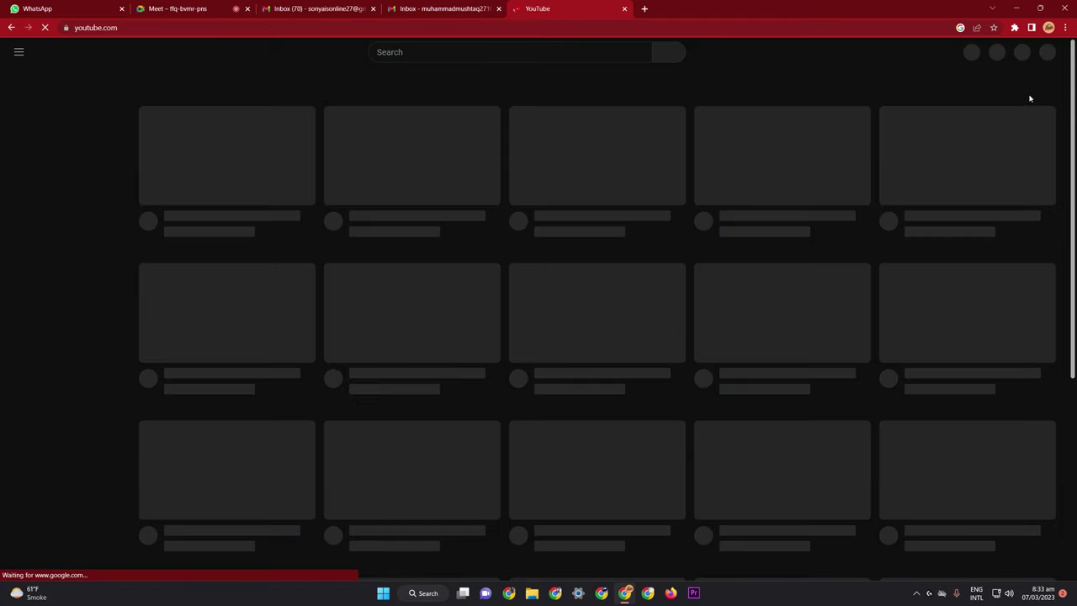
# Add another account from YouTube's Switch account menu, then return to the Gmail tab
pyautogui.click(1044, 52)
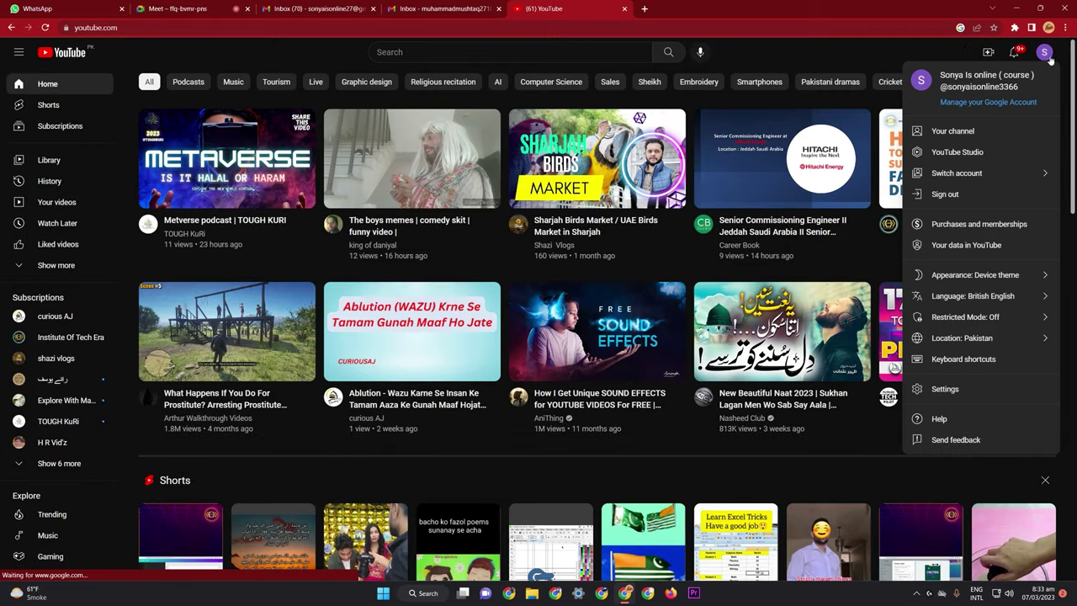
pyautogui.click(1021, 171)
pyautogui.click(1045, 52)
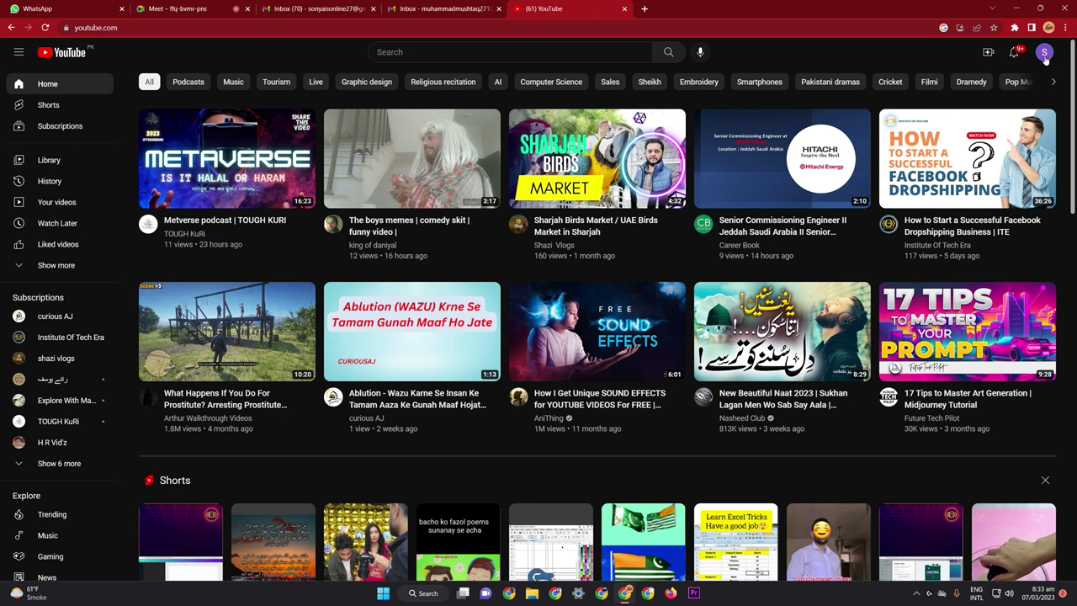
pyautogui.click(1044, 54)
pyautogui.click(1026, 174)
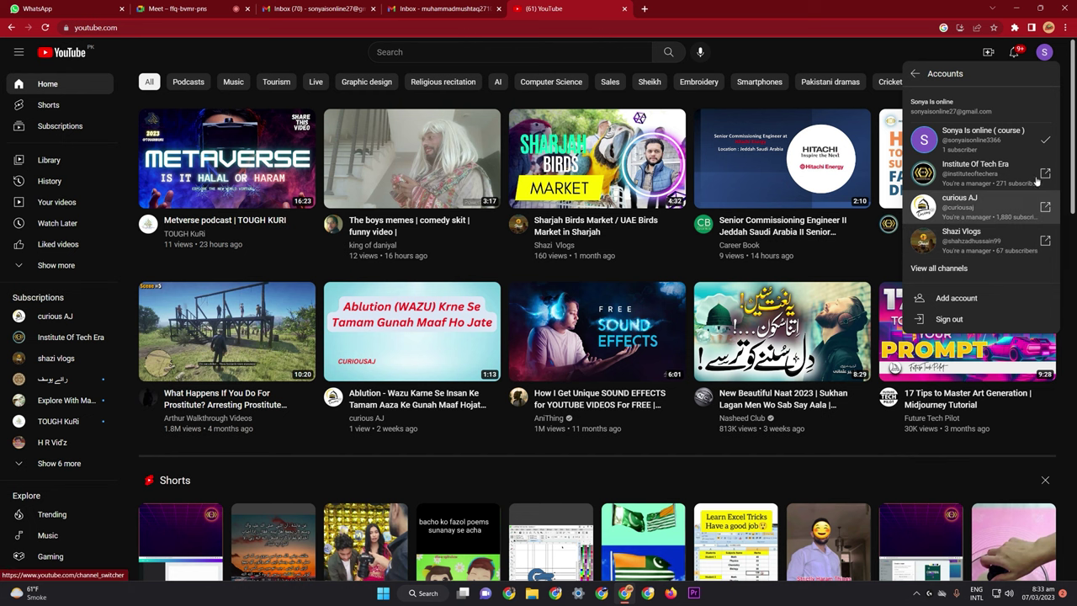
pyautogui.click(951, 299)
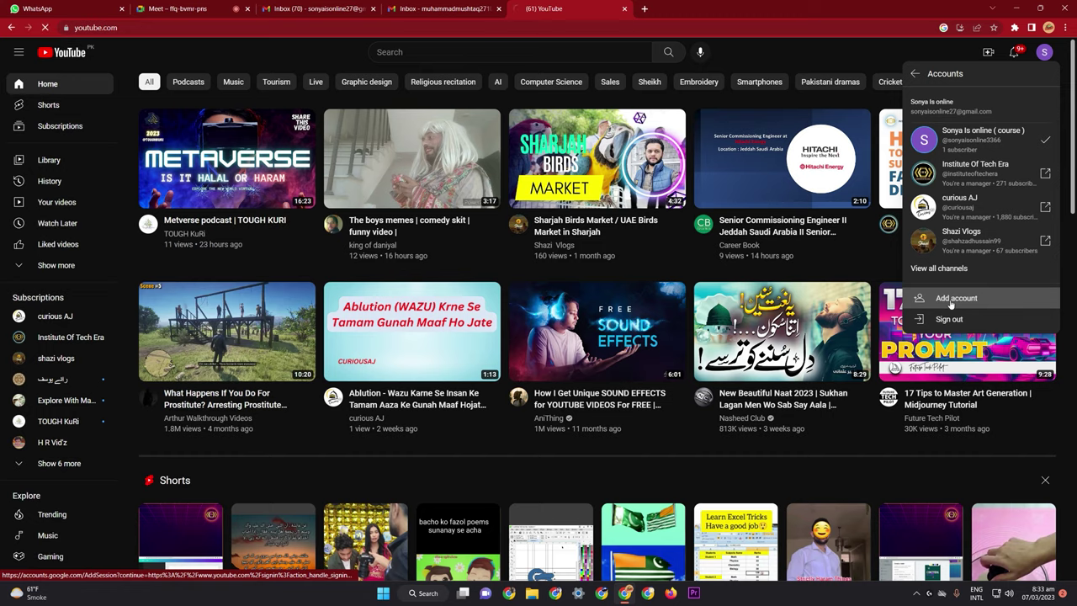
pyautogui.click(446, 8)
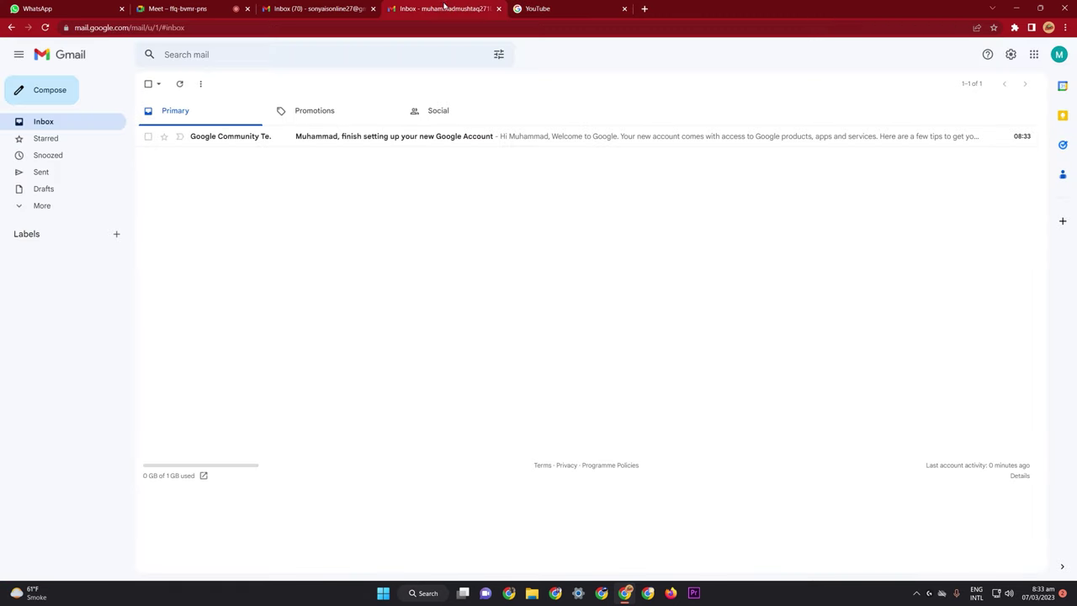
# Reload and check the new Gmail inbox, then return to the YouTube sign-in page
pyautogui.click(45, 27)
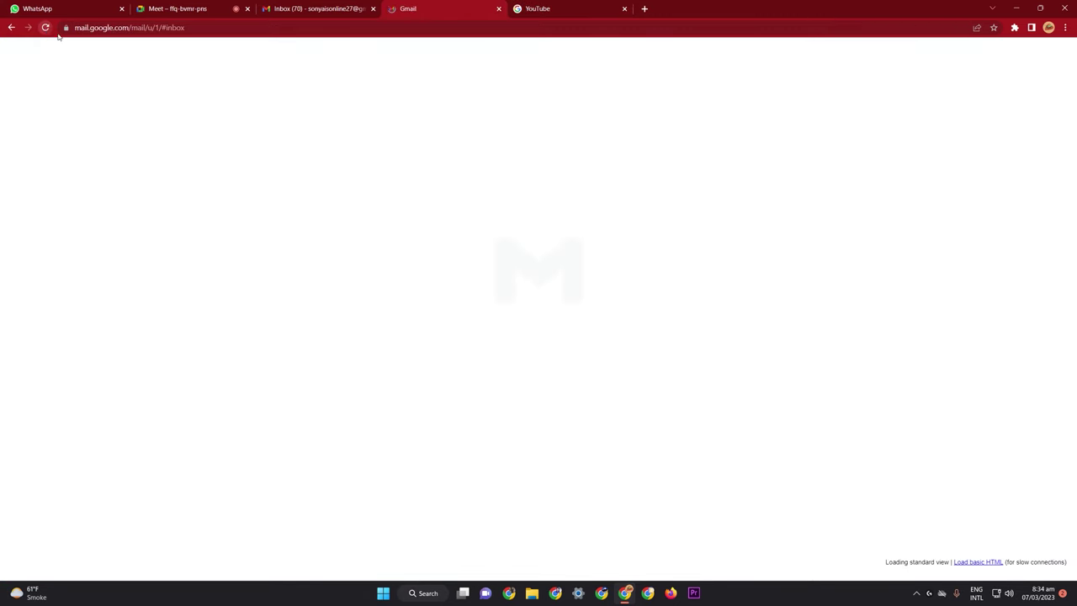
pyautogui.click(539, 7)
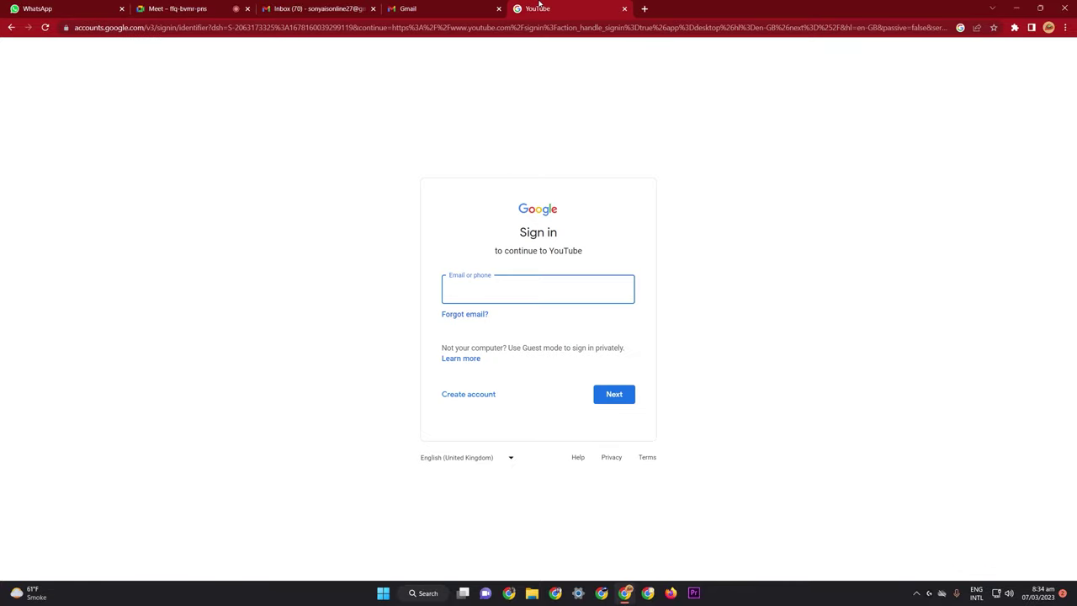
pyautogui.click(446, 9)
pyautogui.click(556, 5)
# Sign in with the new Gmail account's email address and password
pyautogui.click(490, 298)
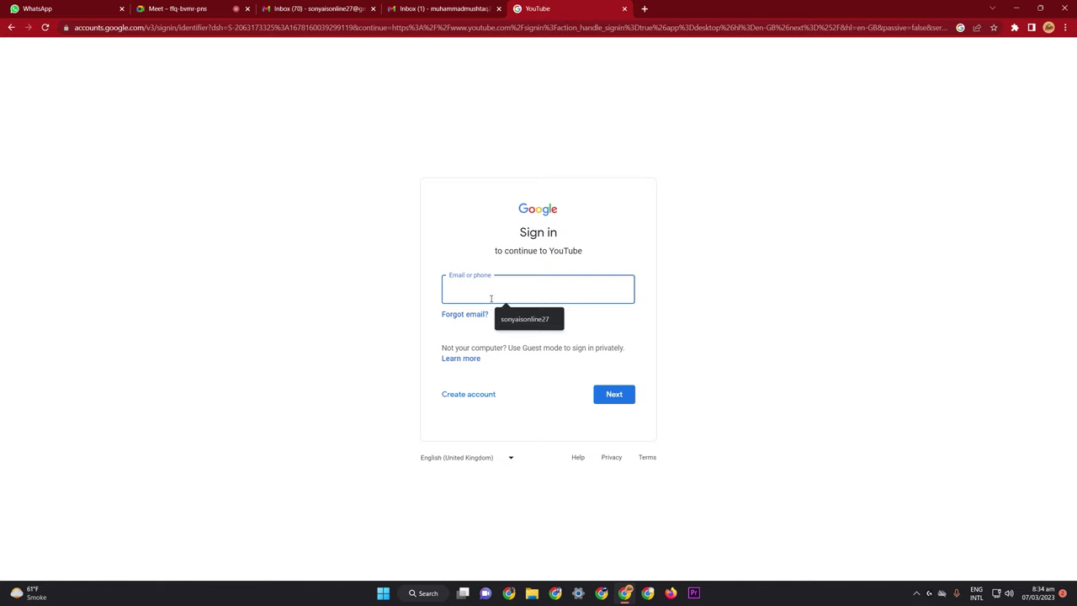
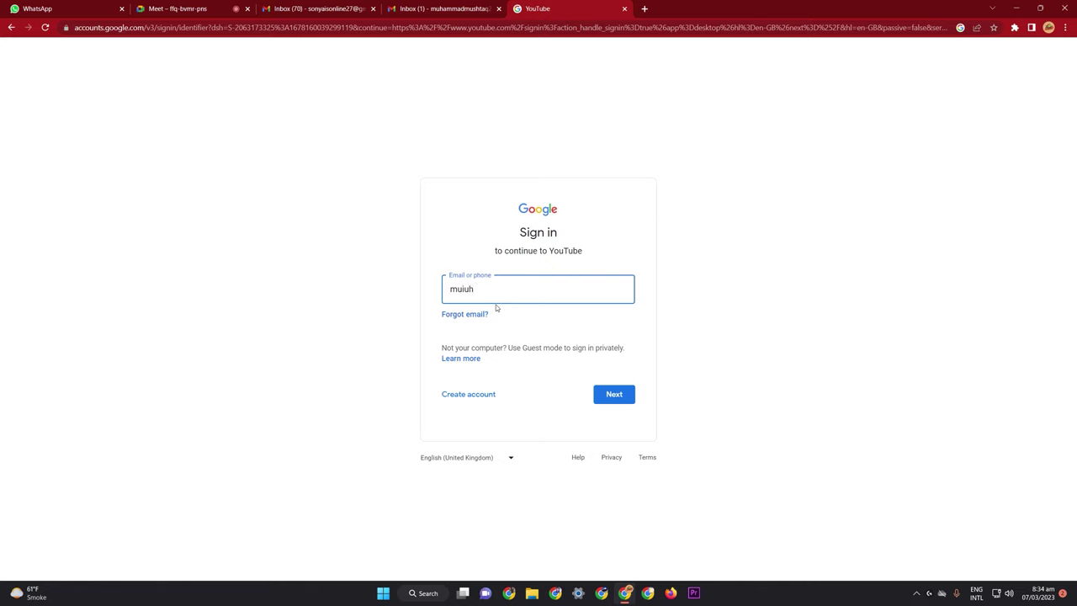
pyautogui.click(609, 396)
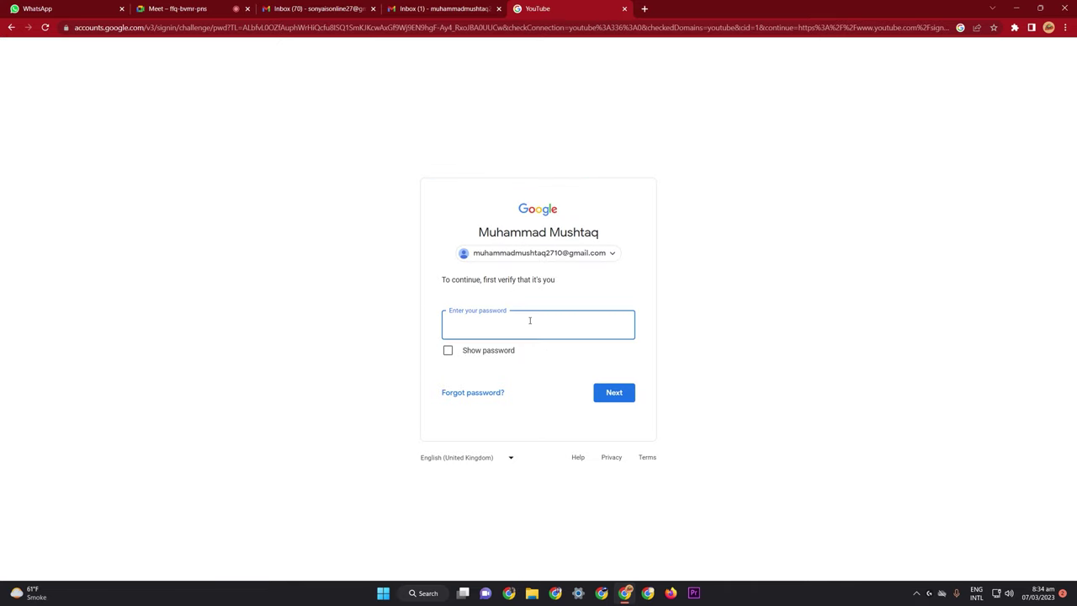
pyautogui.write('••••••••••')
pyautogui.press('Return')
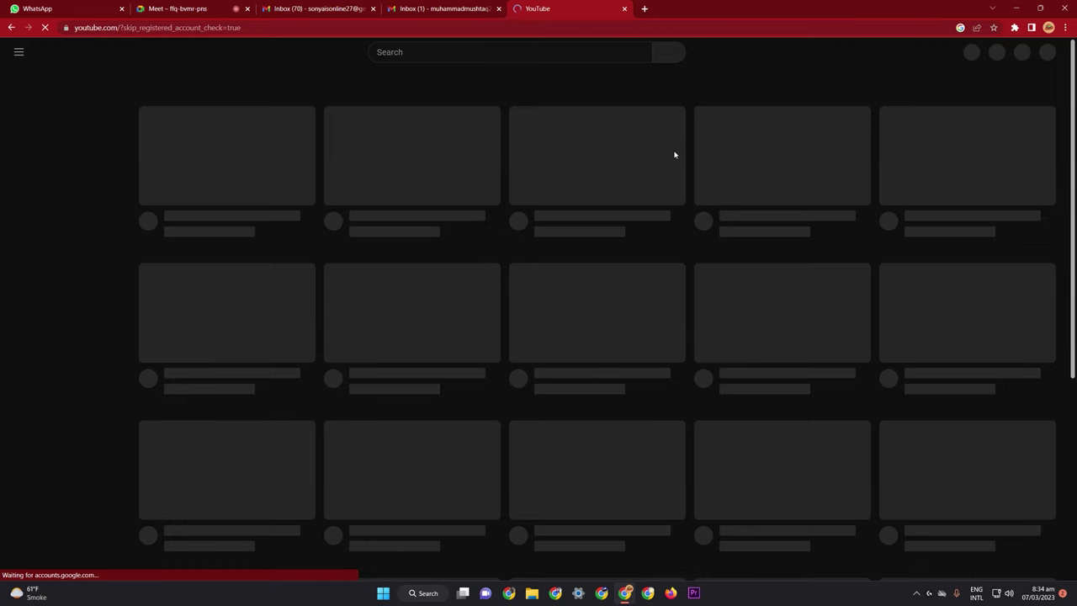
# Choose Create a channel from the new account's avatar menu to reach the 'How you'll appear' dialog
pyautogui.click(1043, 52)
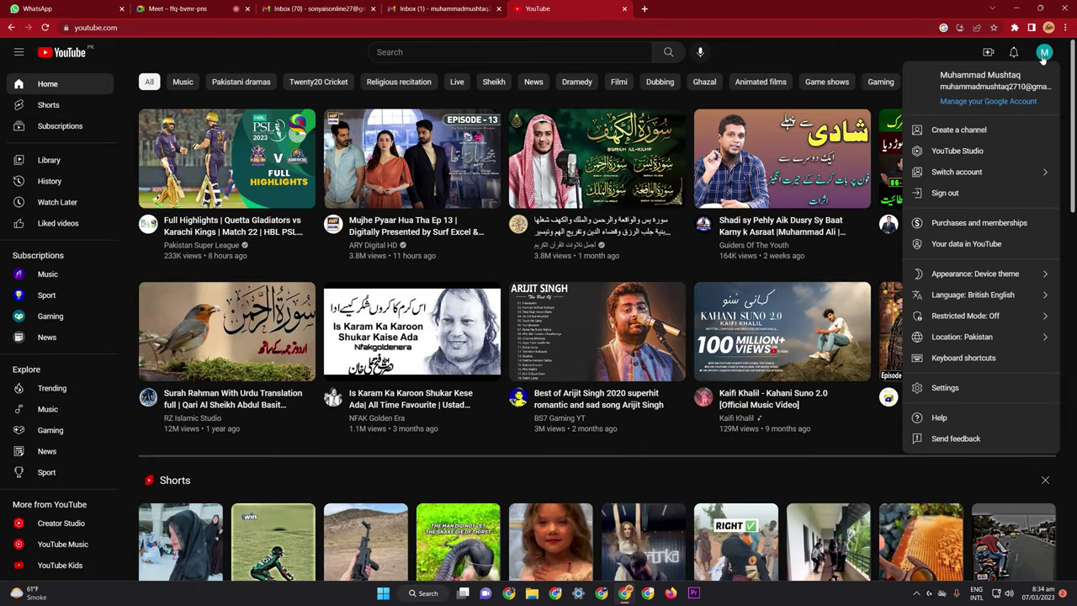
pyautogui.click(1043, 54)
pyautogui.click(1041, 54)
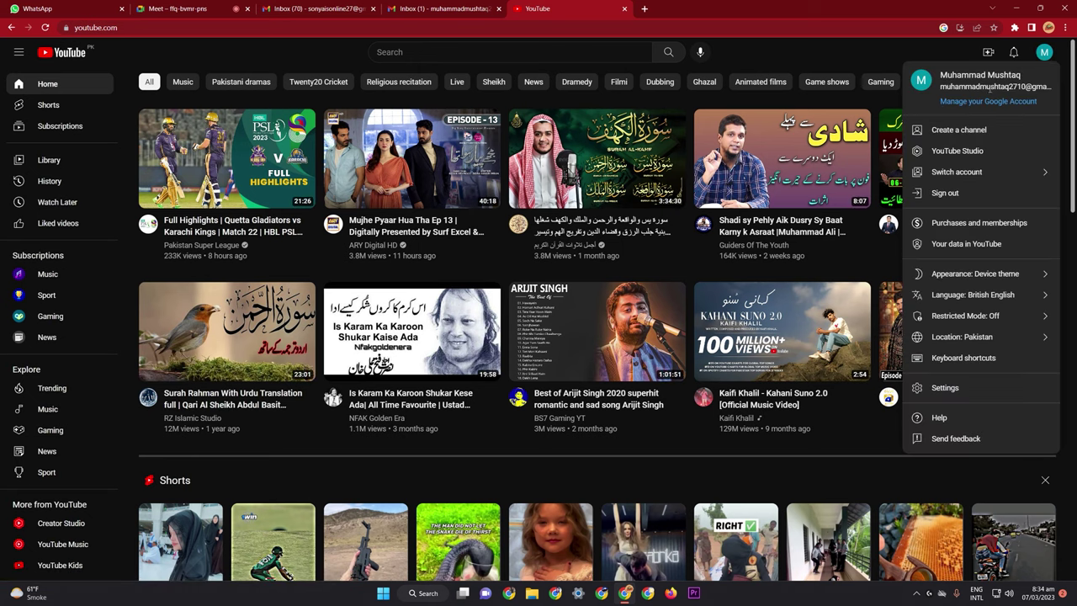
pyautogui.click(959, 131)
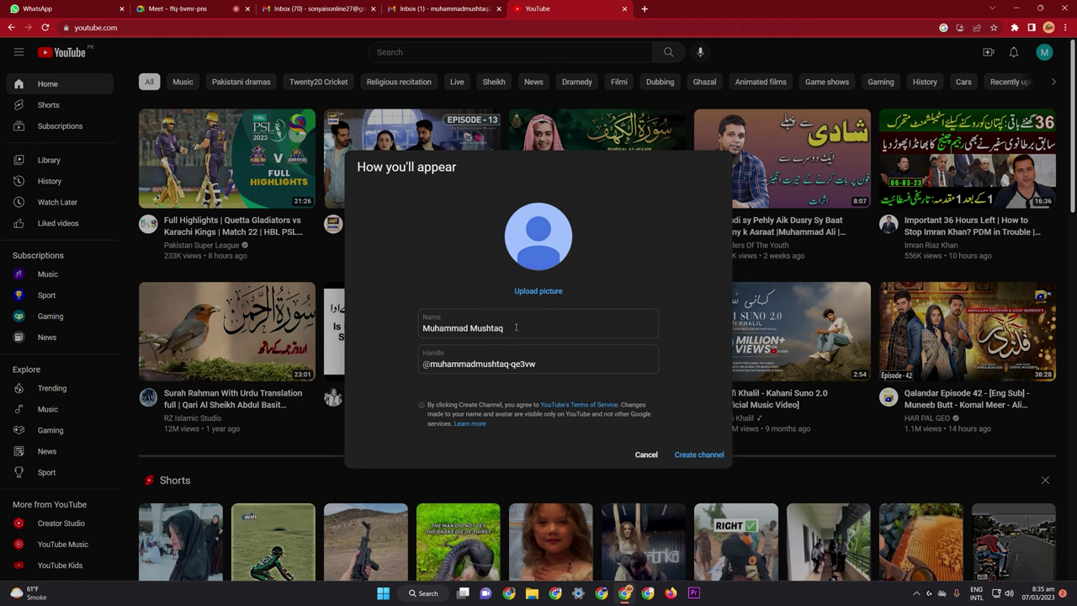
pyautogui.moveTo(515, 328); pyautogui.dragTo(419, 336)
pyautogui.press('BackSpace')
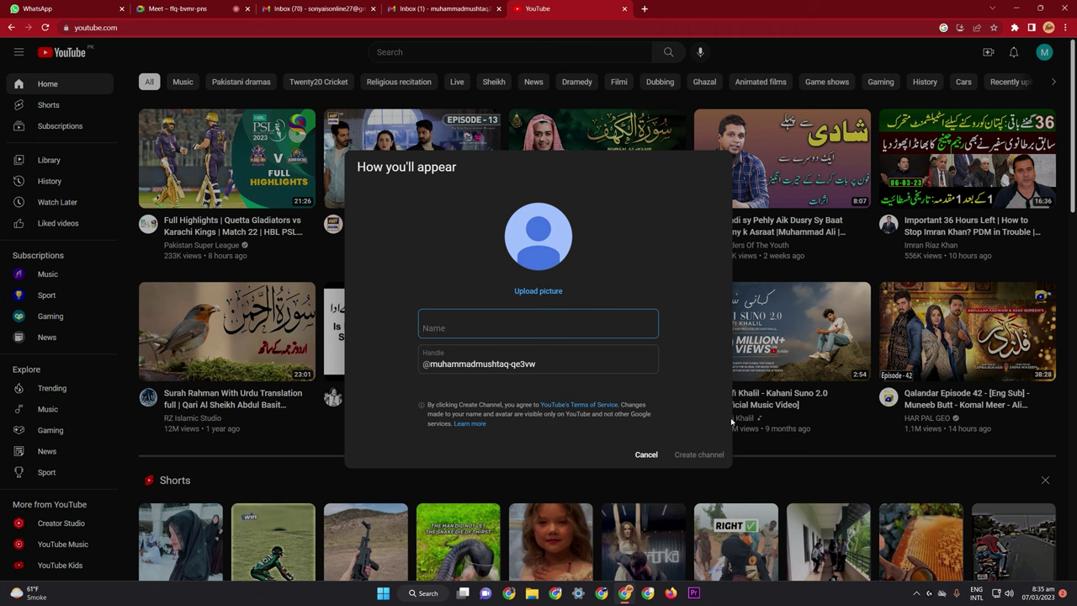
pyautogui.write('motivational mitr')
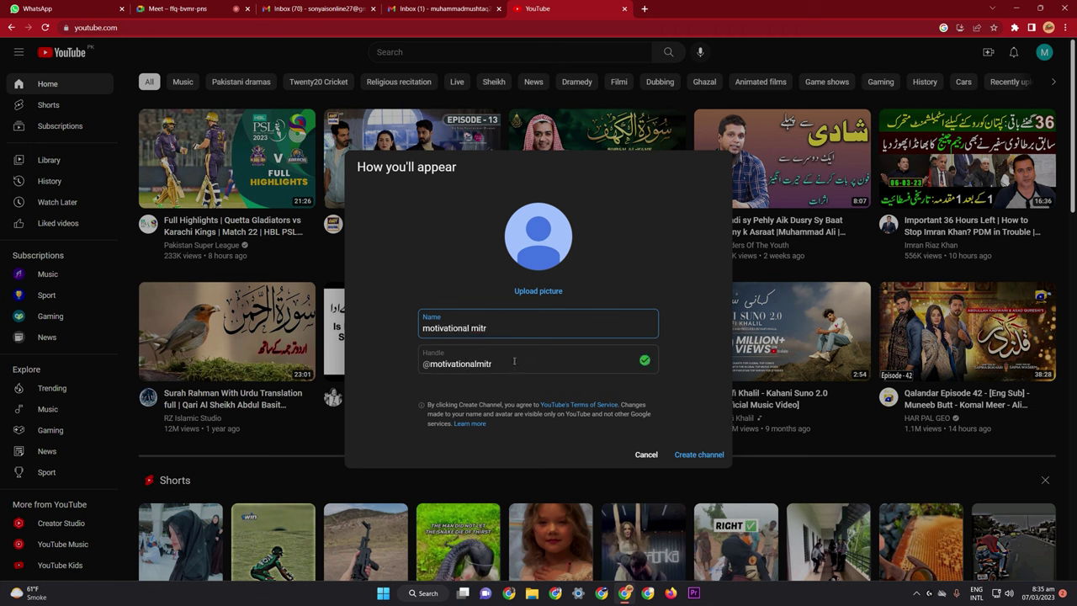
pyautogui.click(469, 335)
pyautogui.moveTo(495, 367); pyautogui.dragTo(415, 374)
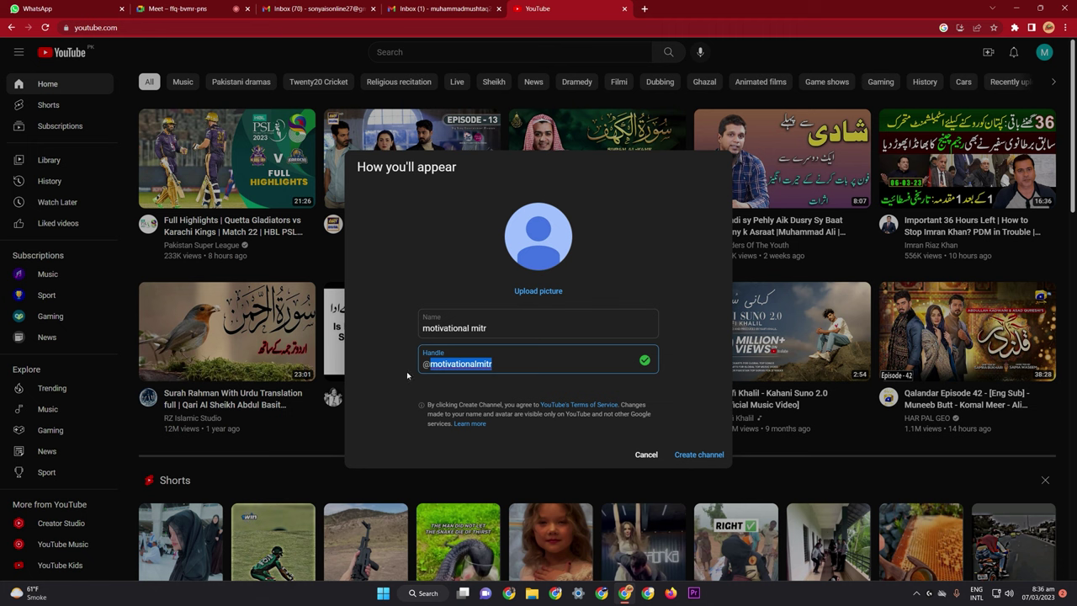
pyautogui.moveTo(509, 324); pyautogui.dragTo(390, 343)
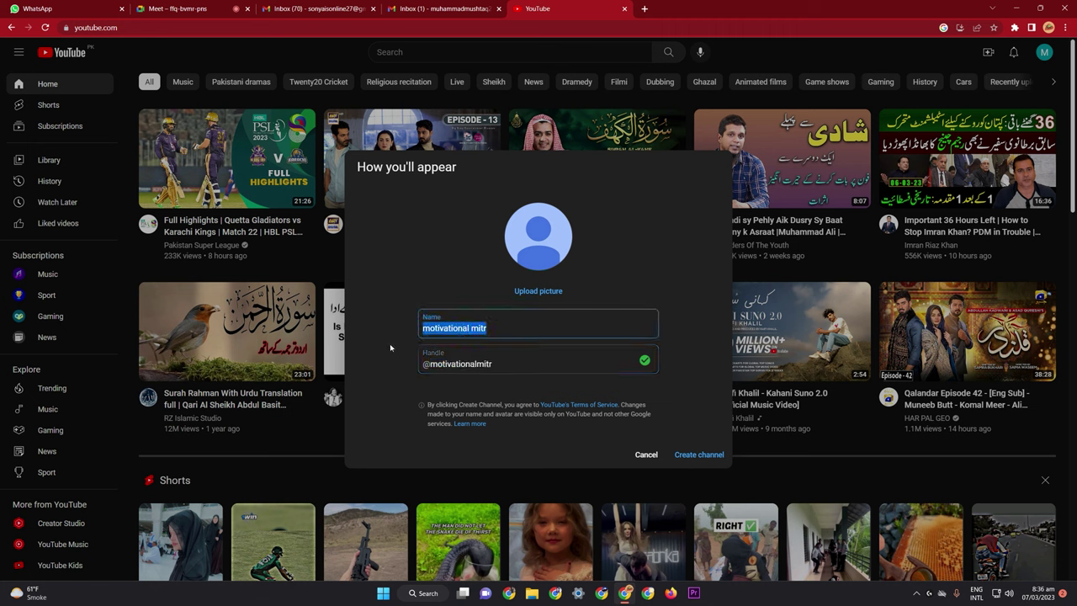